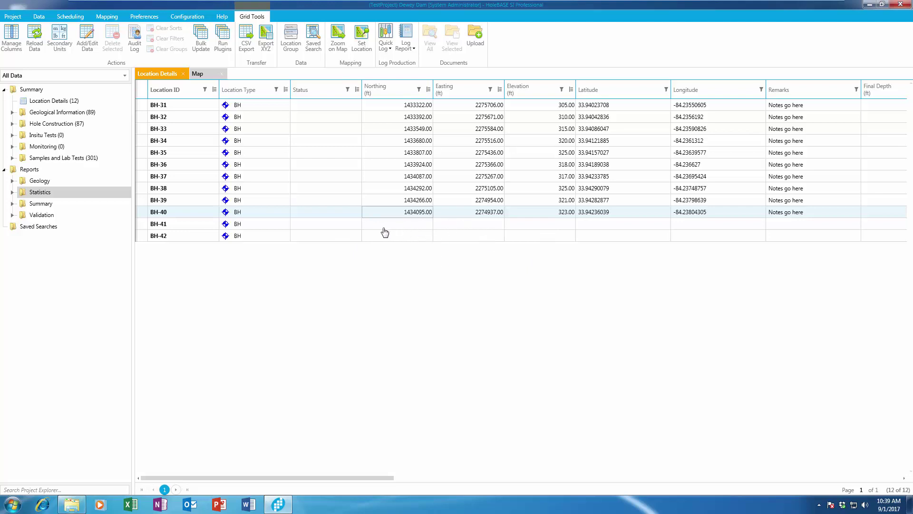
Set BH-41's location on the aerial map and return to the location details grid.
right_click(181, 224)
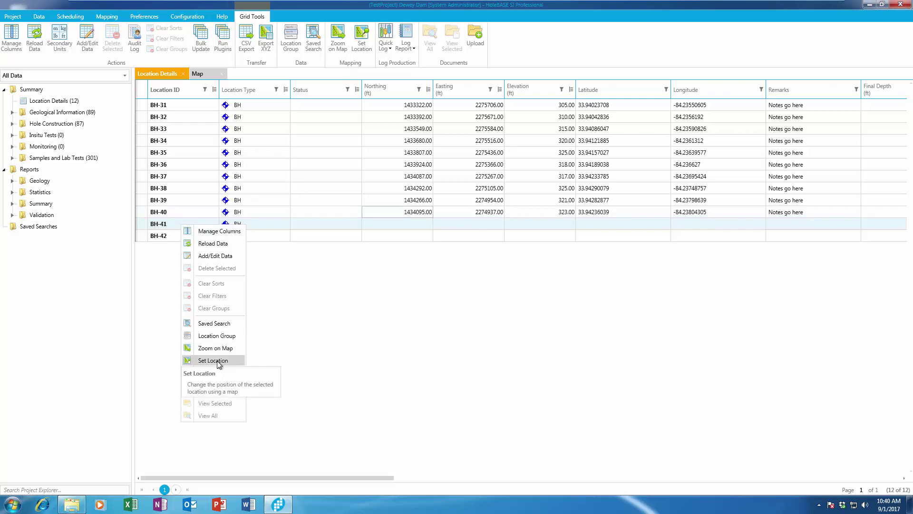
click(220, 364)
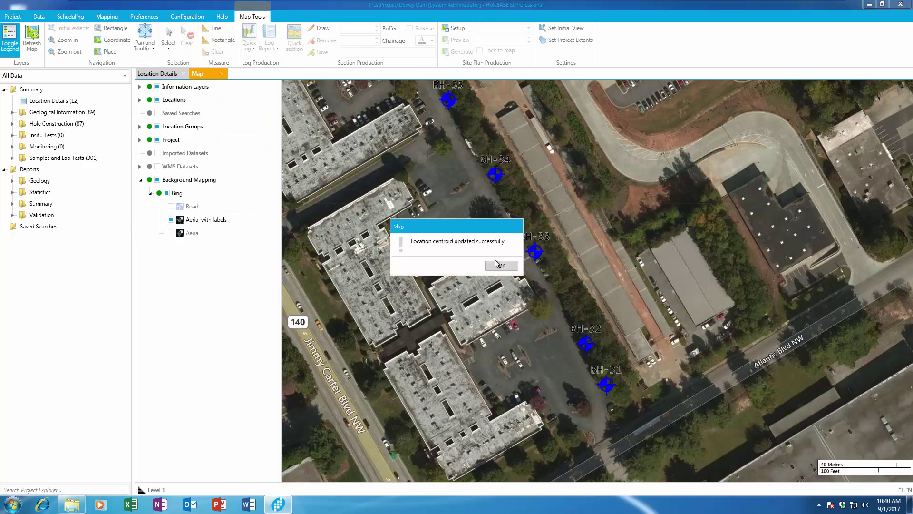
click(499, 265)
click(153, 74)
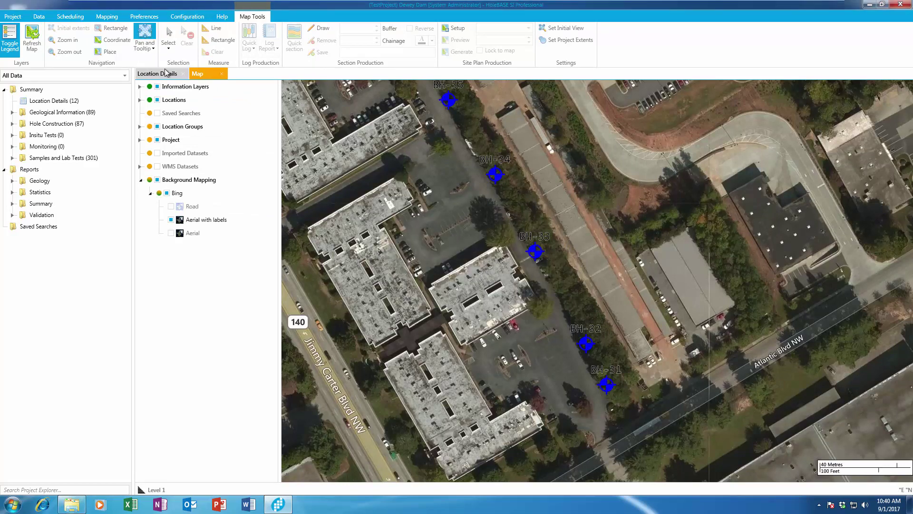
Place BH-42 on the map west of BH-35, then reload the grid to show new coordinates.
click(278, 236)
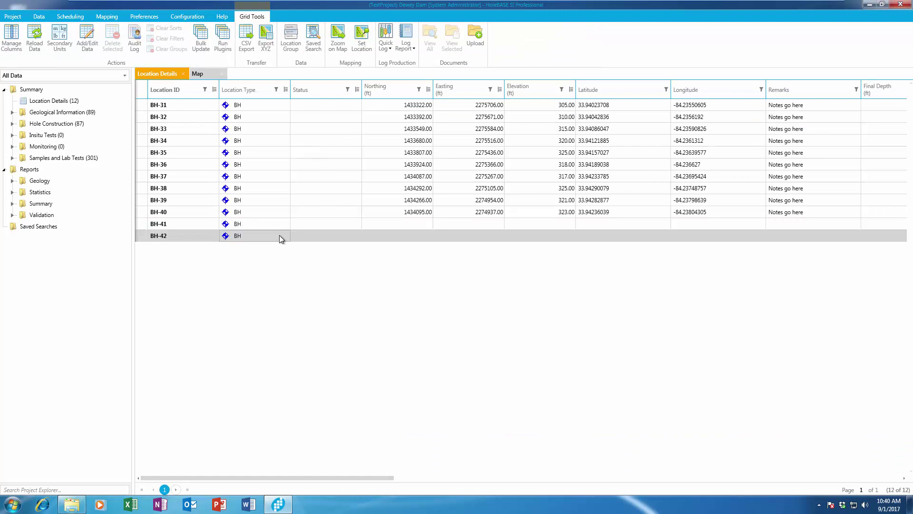
right_click(280, 238)
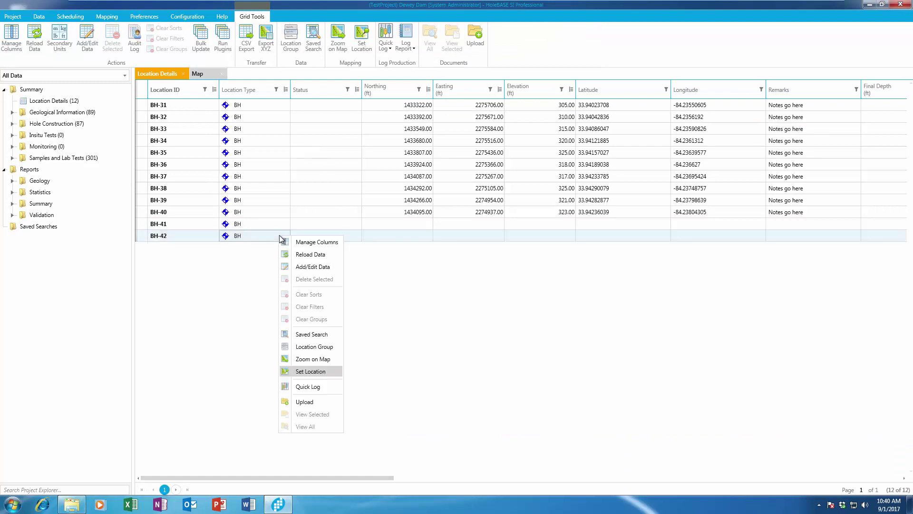
click(318, 372)
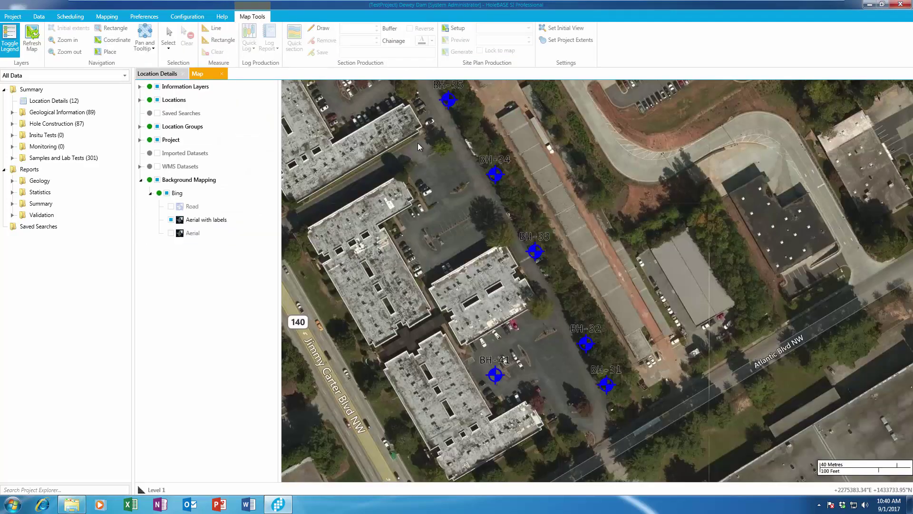
click(418, 245)
click(502, 266)
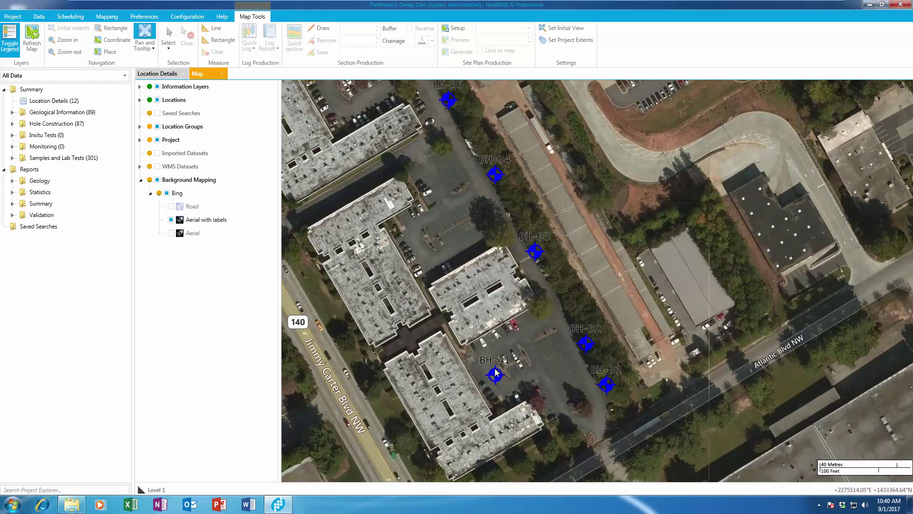
click(156, 74)
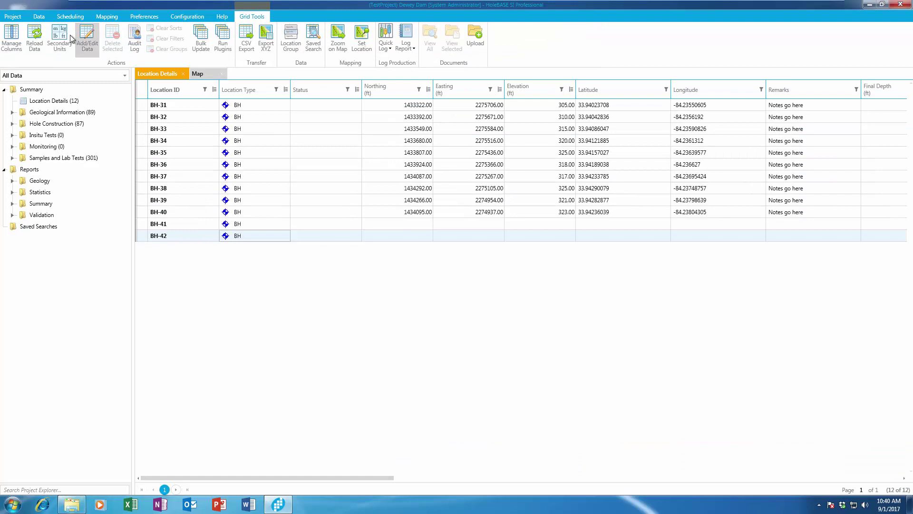
click(34, 37)
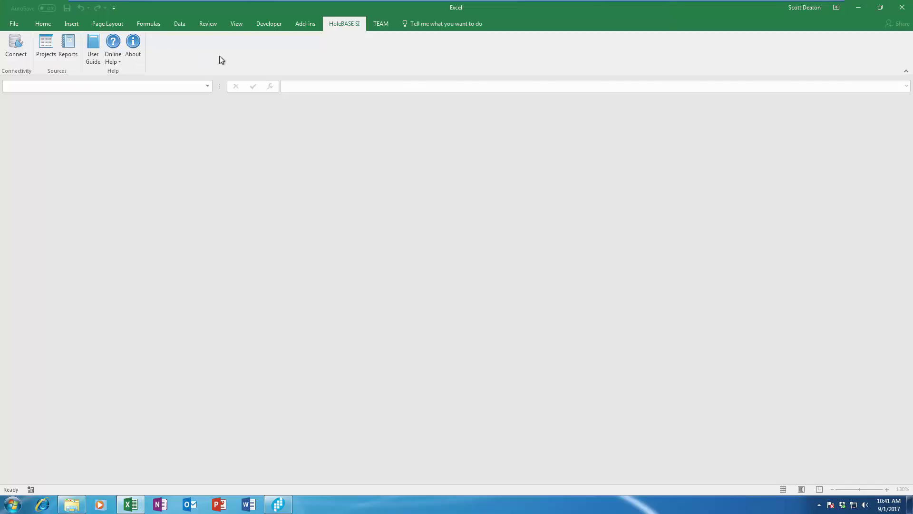
Open the HBSI Sampling Plan report from the HoleBASE SI Reports list.
click(68, 46)
click(342, 175)
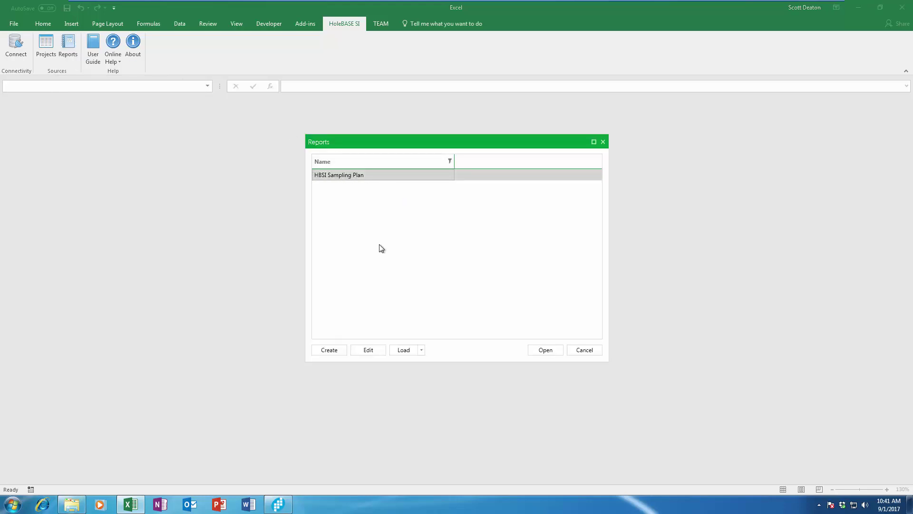
click(545, 350)
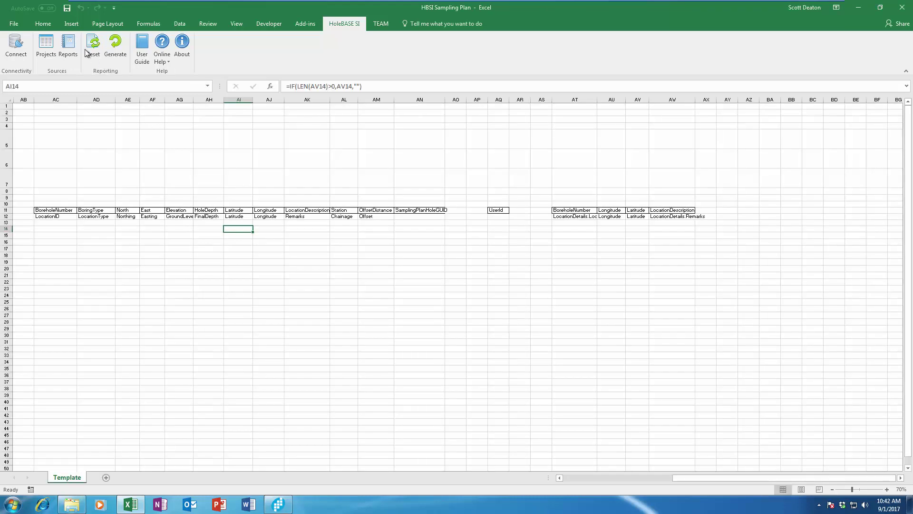
Generate the sampling plan report from the project data with HoleBASE SI Generate.
click(601, 478)
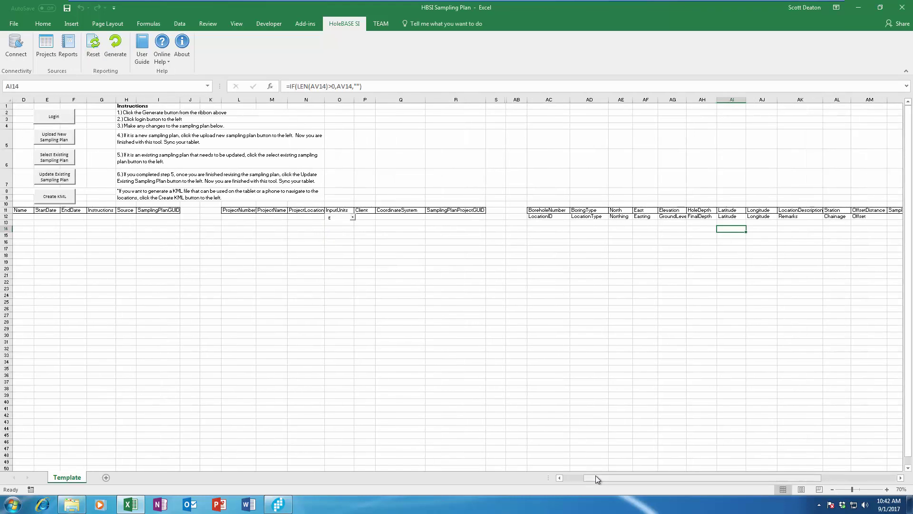
scroll(248, 210, up, 5)
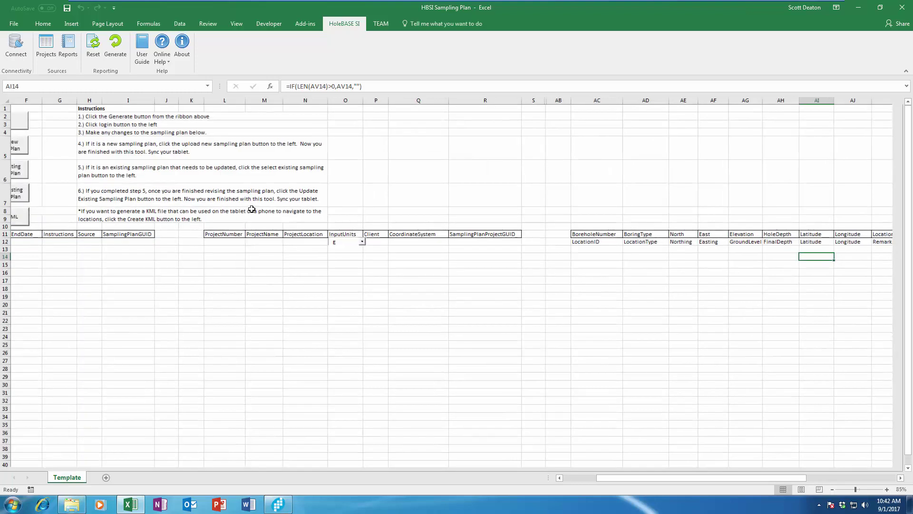
scroll(575, 477, up, 3)
click(575, 475)
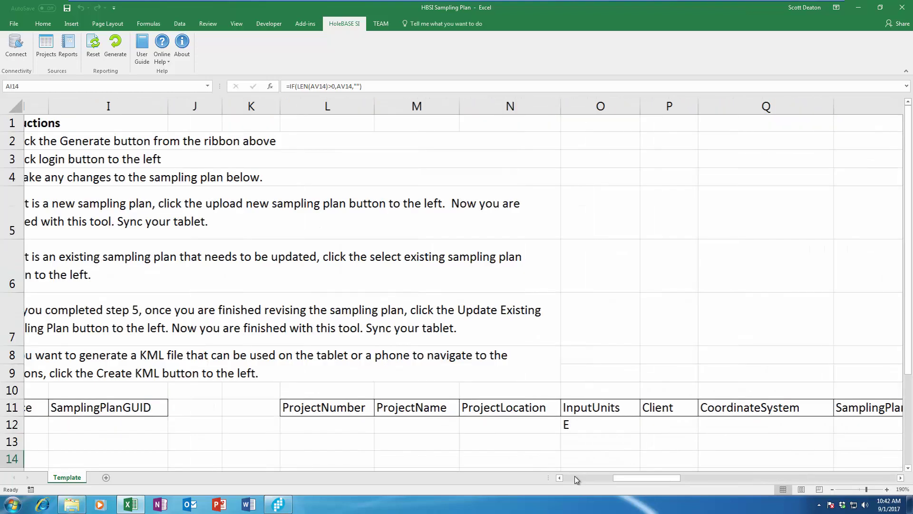
click(574, 476)
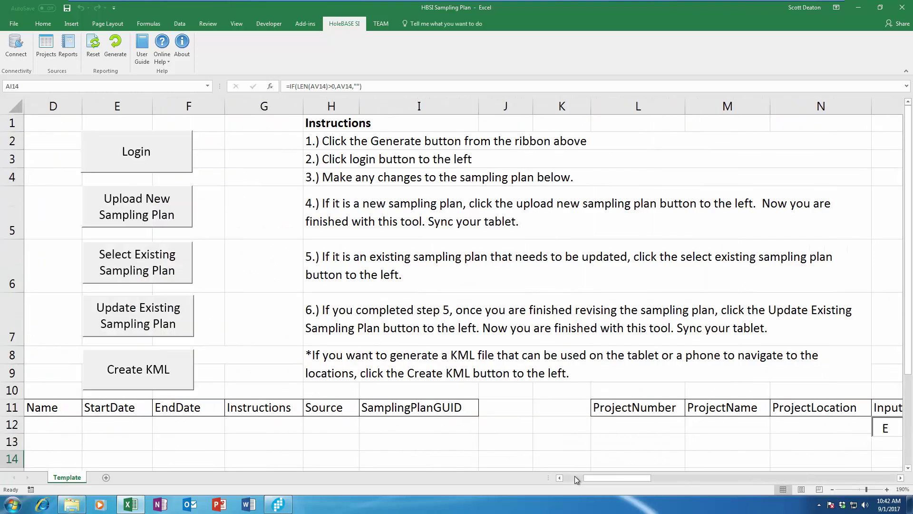
click(116, 48)
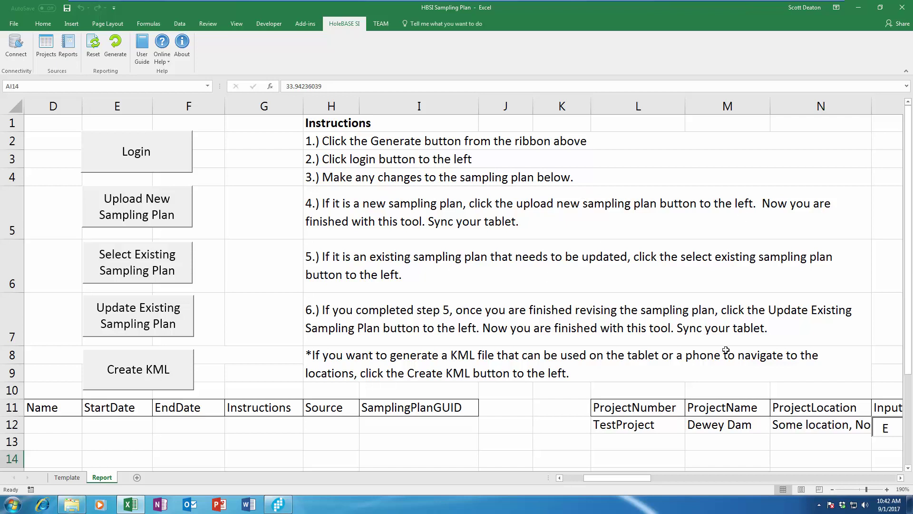
Scroll through the Report sheet to check boreholes BH-31 to BH-42 and their coordinates.
drag(622, 478, 722, 478)
scroll(752, 384, down, 3)
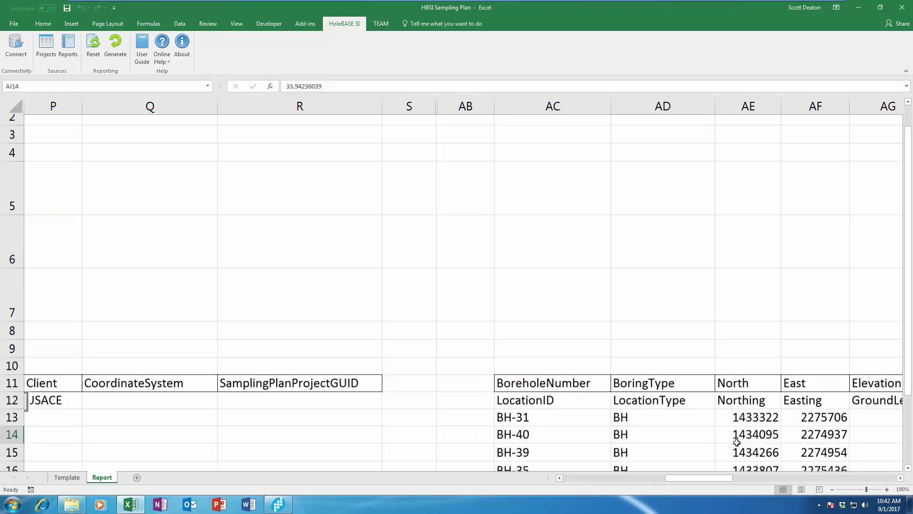
scroll(693, 359, down, 4)
scroll(754, 314, down, 4)
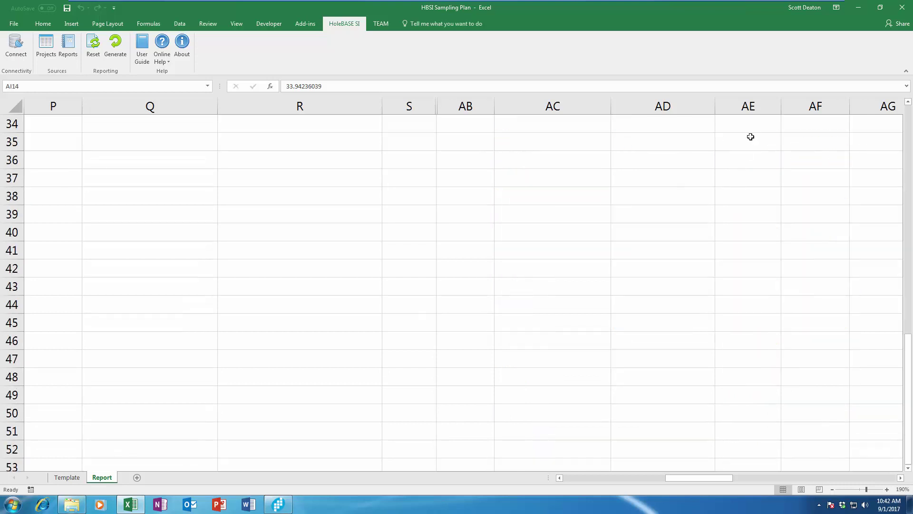
scroll(737, 193, up, 2)
scroll(761, 202, up, 8)
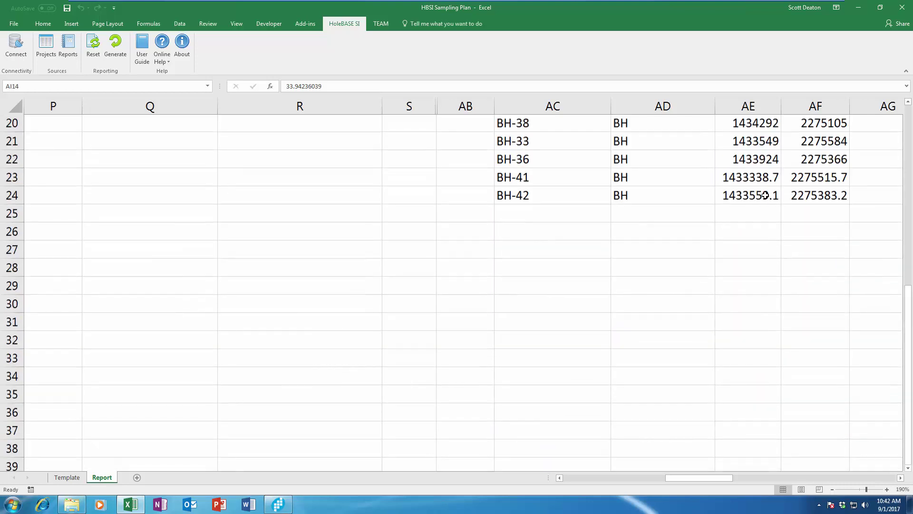
scroll(790, 296, down, 3)
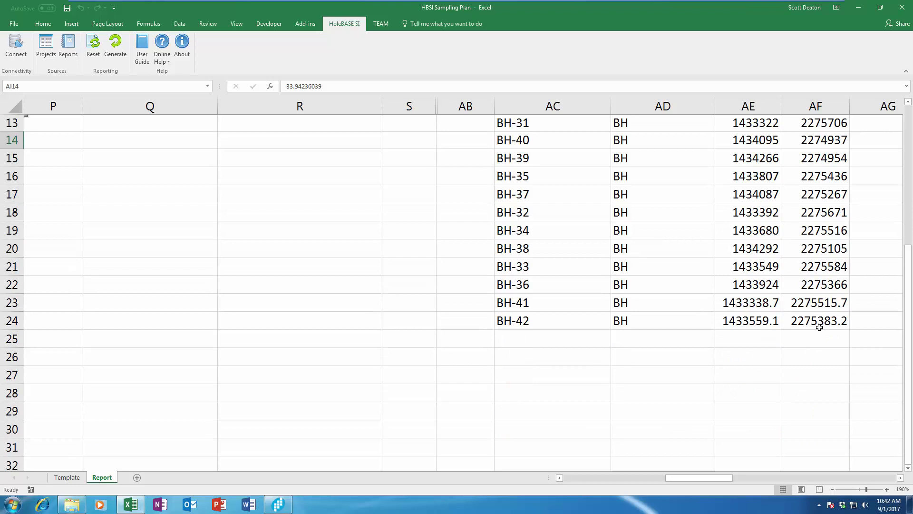
drag(691, 477, 590, 478)
scroll(285, 300, up, 4)
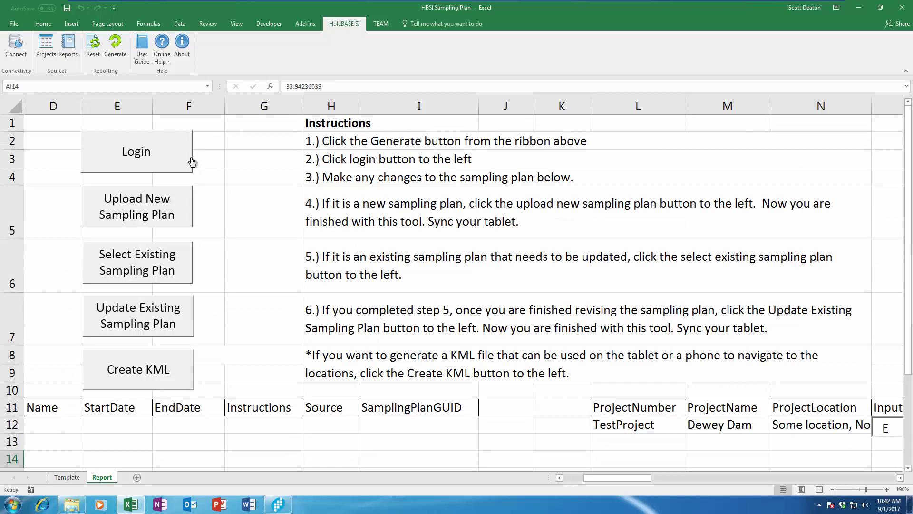
Log in to pLog Cloud, dismiss the success message, and select cell D12.
click(128, 150)
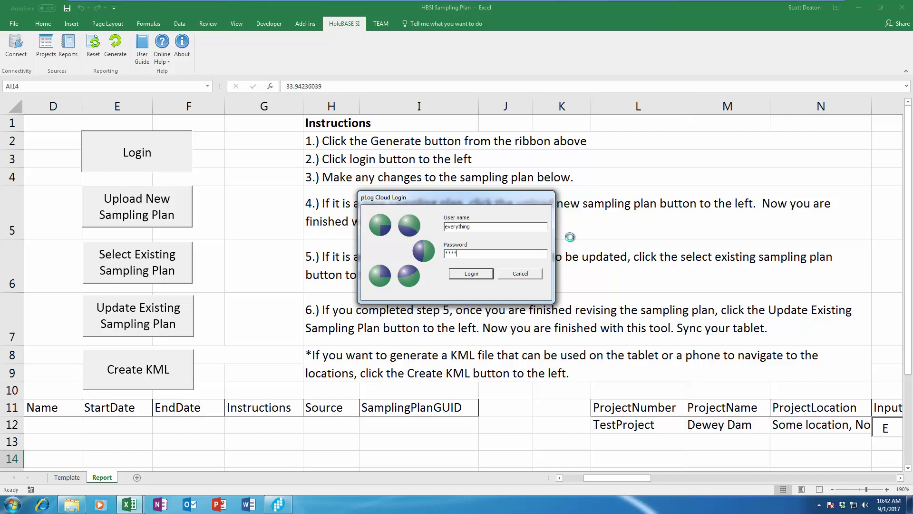
click(472, 274)
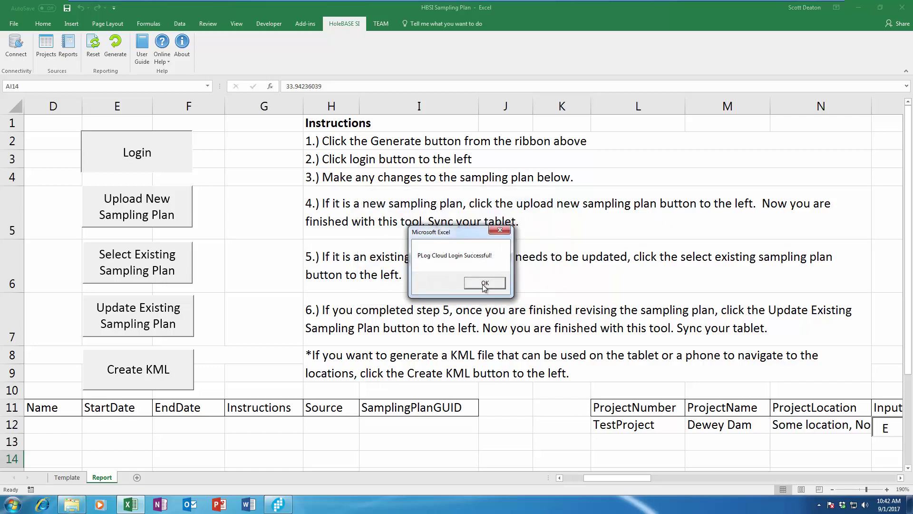
click(484, 285)
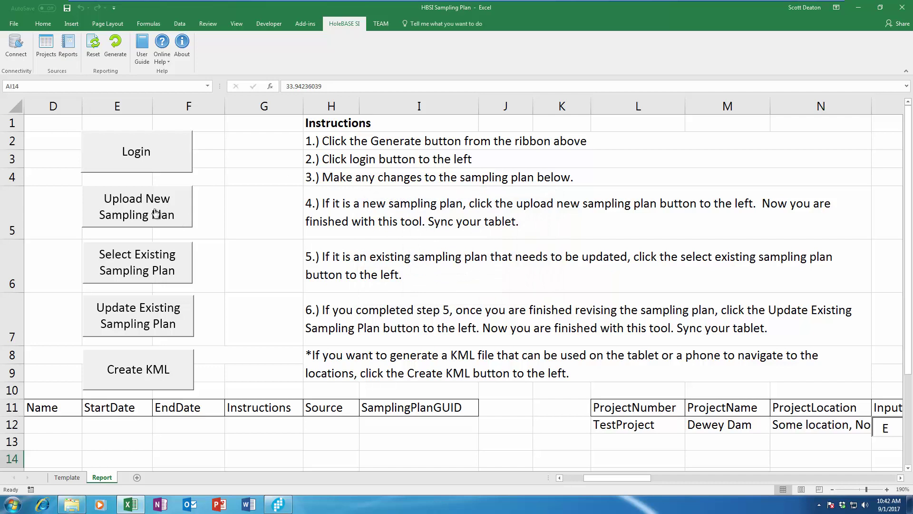
click(49, 427)
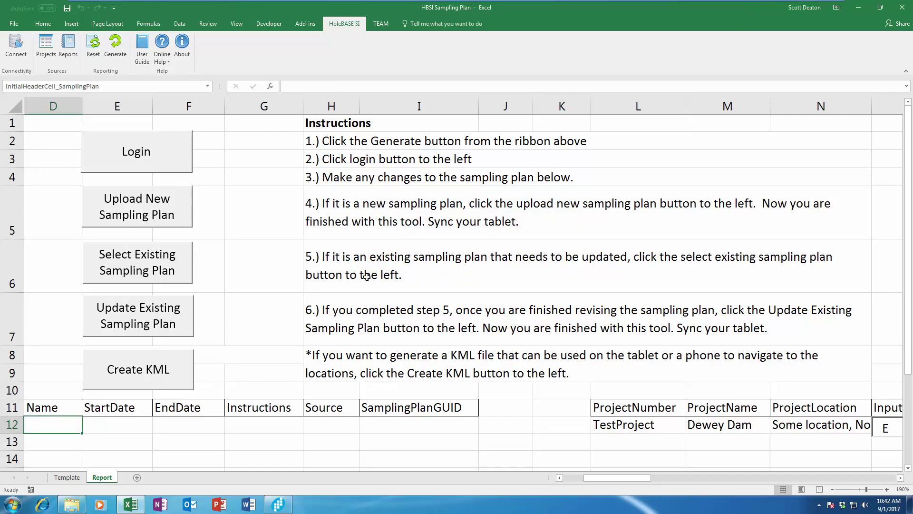
Fill row 12 with the plan name, 9/1/17 start and end dates, and 'Any instructions our users'.
text(Scott's New Plan)
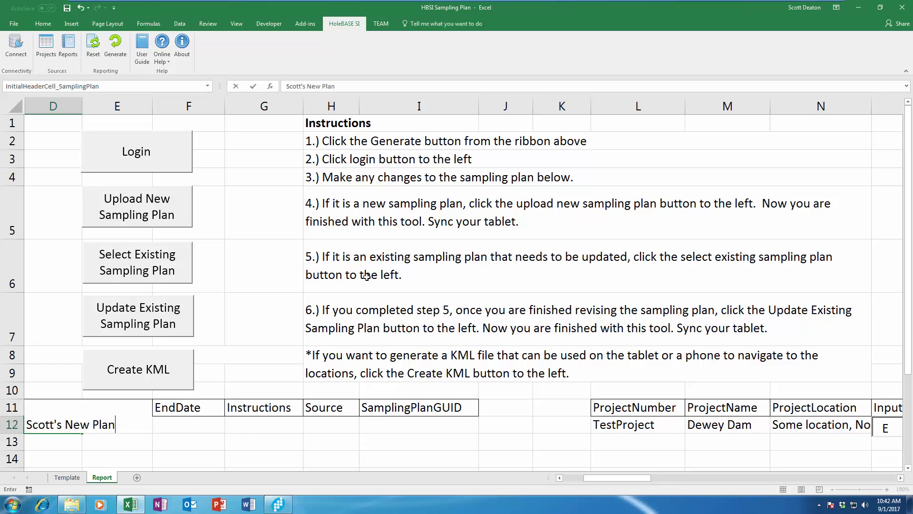
key(Tab)
text(9/1)
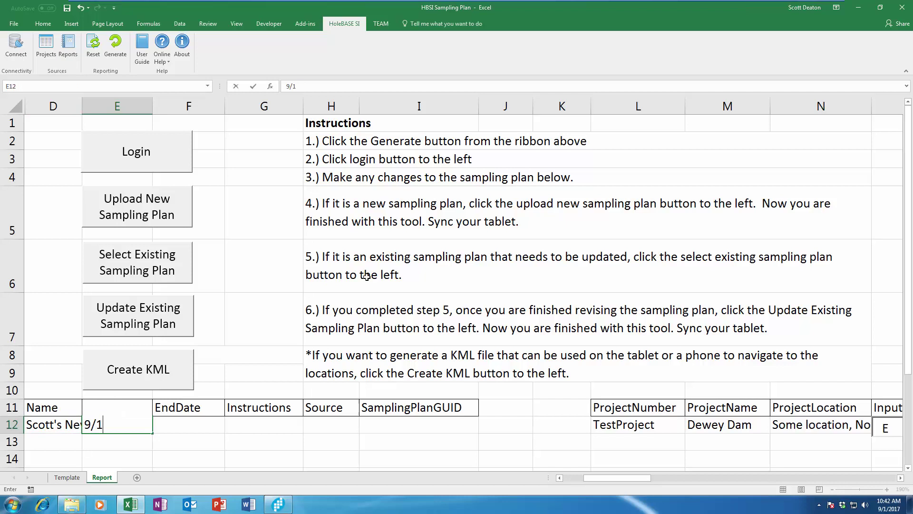
text(/17)
key(Tab)
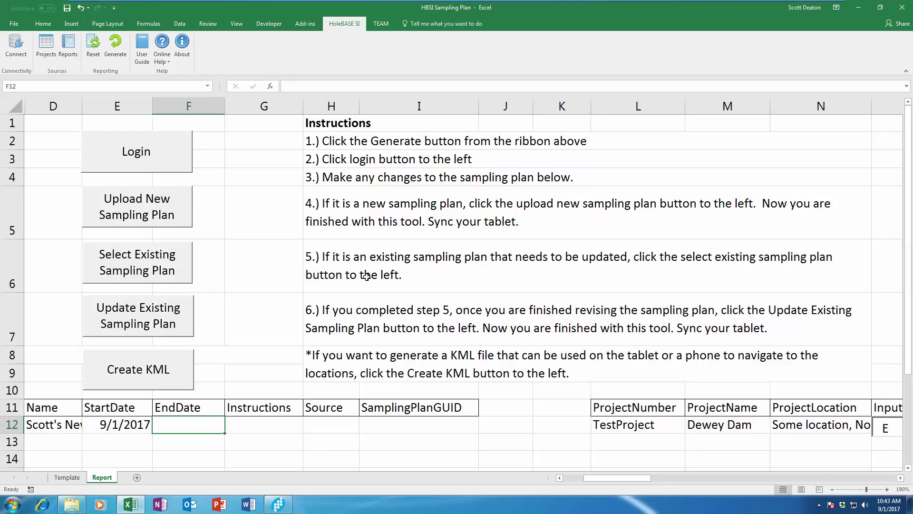
text(9/)
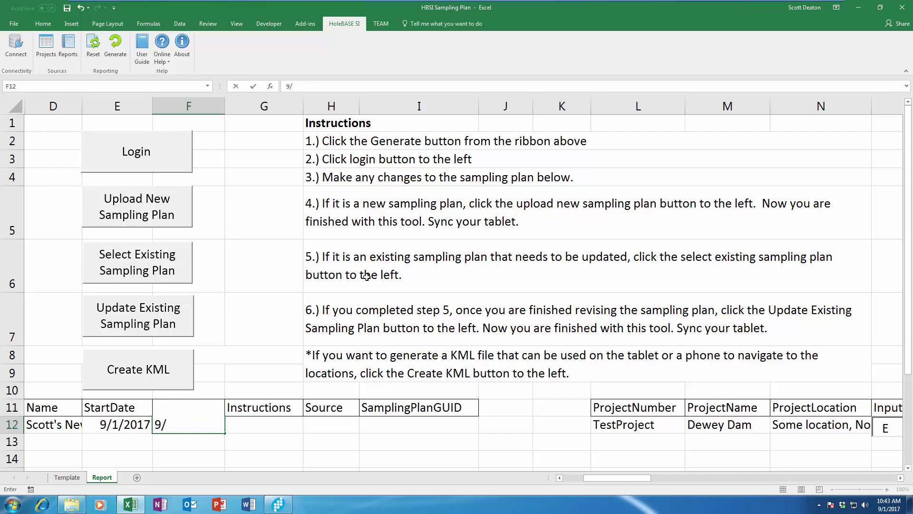
text(1/17)
key(Tab)
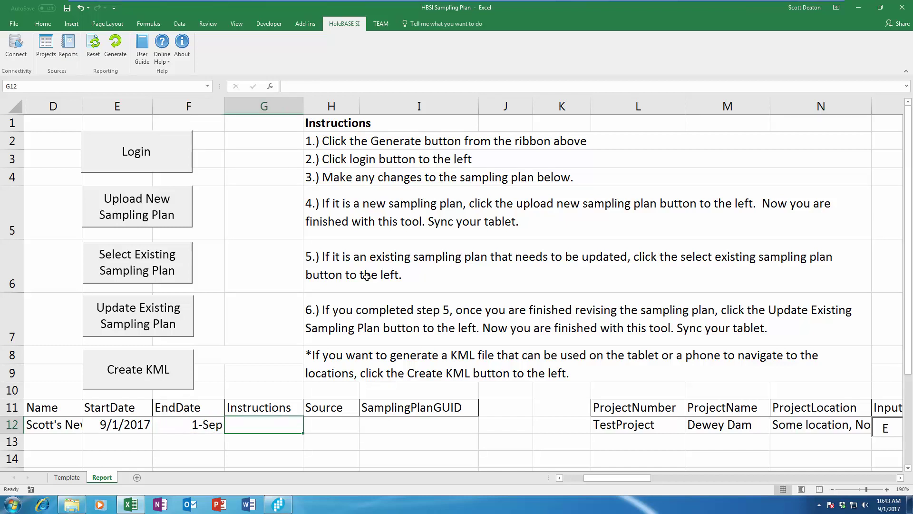
text(Any )
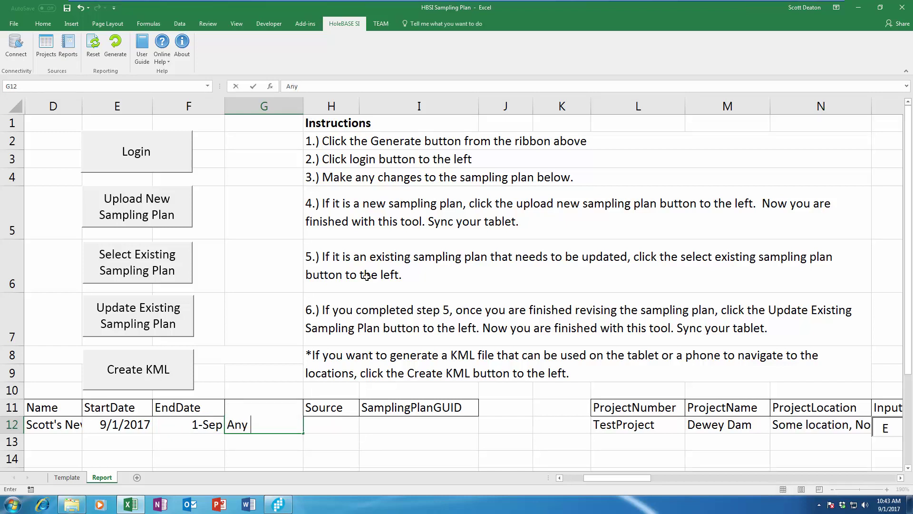
text(instructions our users)
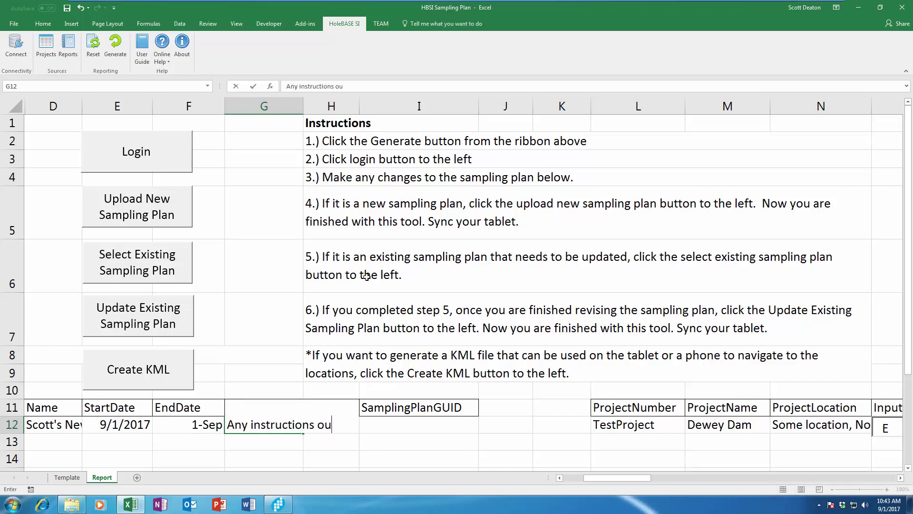
key(Tab)
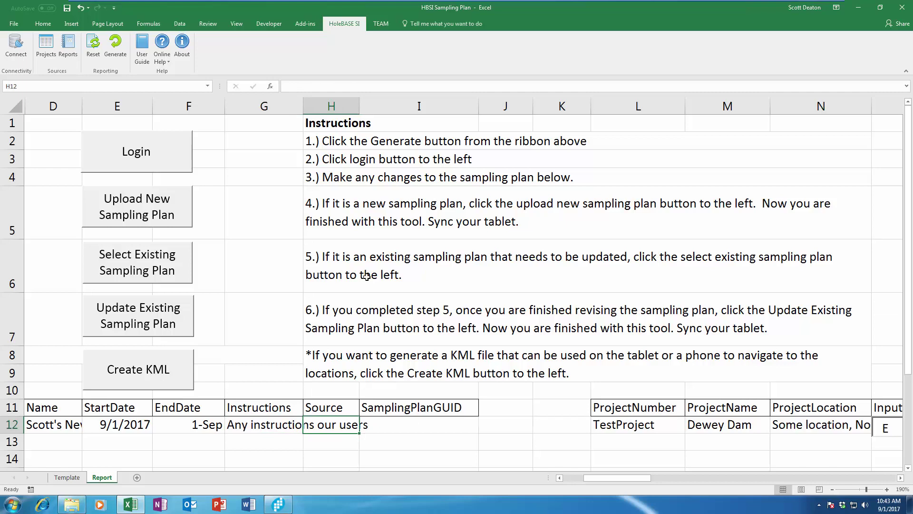
Move along row 12 to review the project columns, then back to the plan fields.
key(Tab)
key(Tab)
key(Tab)
key(Tab)
key(Tab)
key(Tab)
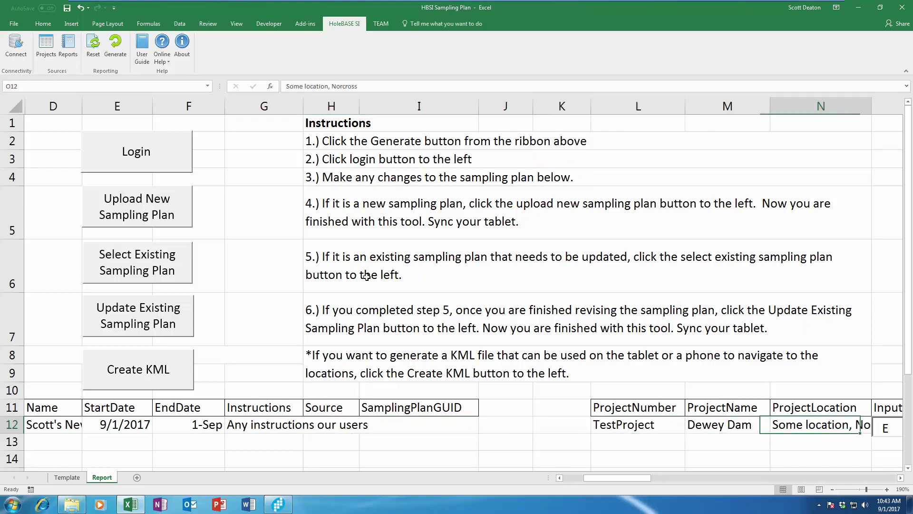
key(Tab)
key(Tab)
key(Tab)
key(Tab)
key(Tab)
key(shift+Tab)
key(shift+Tab)
key(shift+Tab)
key(shift+Tab)
key(shift+Tab)
key(shift+Tab)
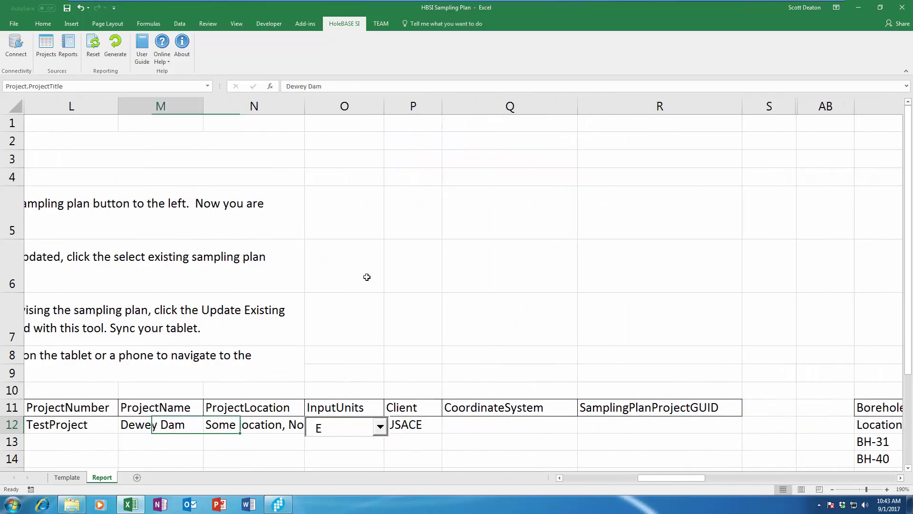
key(shift+Tab)
key(shift+Tab)
key(shift+Tab)
key(shift+Tab)
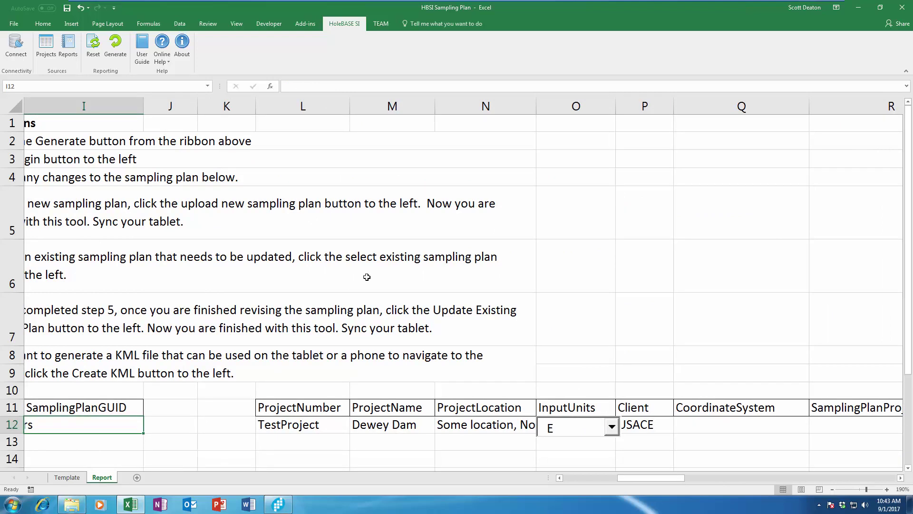
key(shift+Tab)
key(shift+Tab)
key(shift+Tab)
key(shift+Tab)
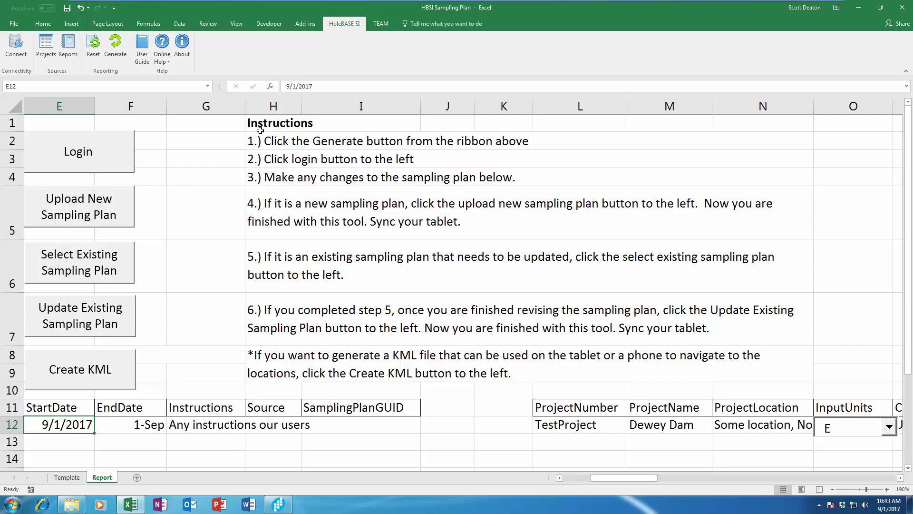
Upload the new sampling plan assigned to the chosen logger and dismiss the success message.
click(109, 204)
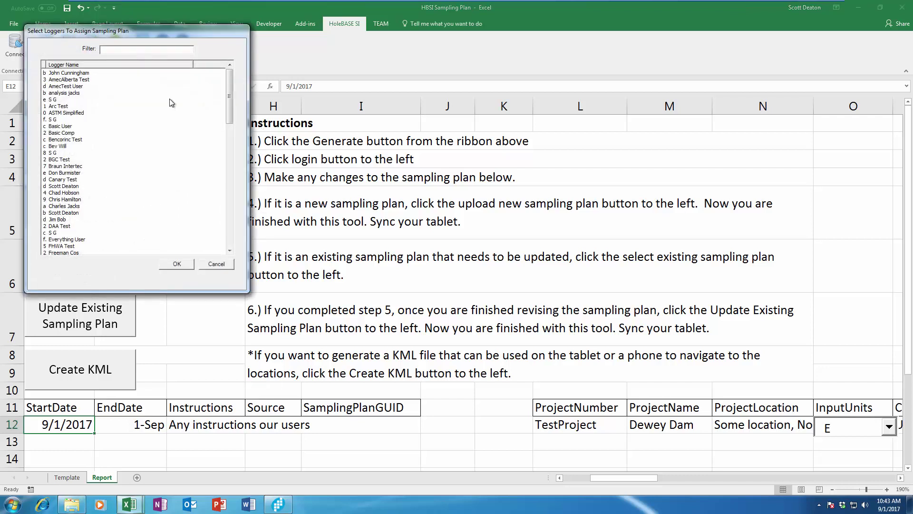
click(70, 74)
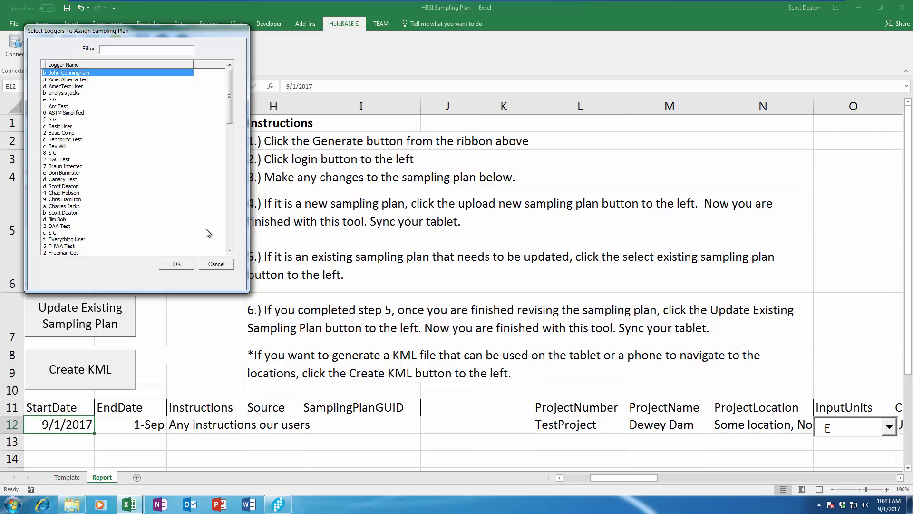
click(176, 264)
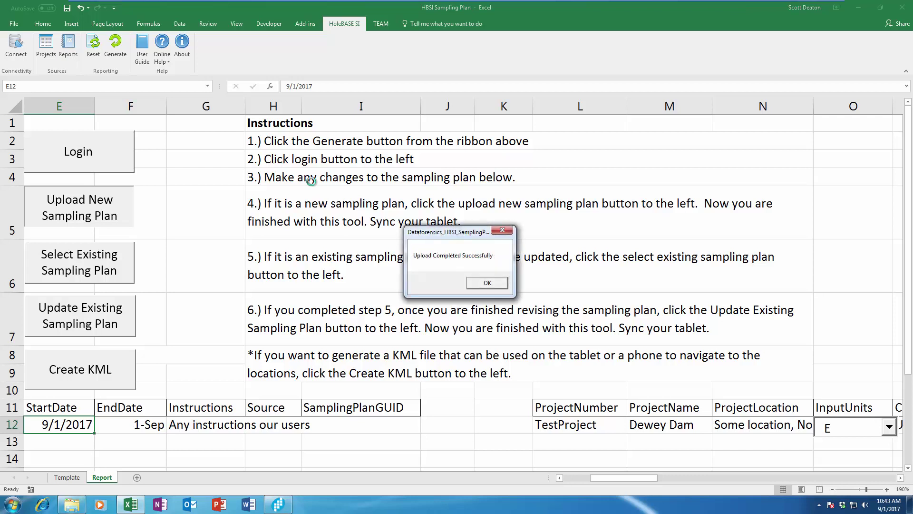
click(483, 283)
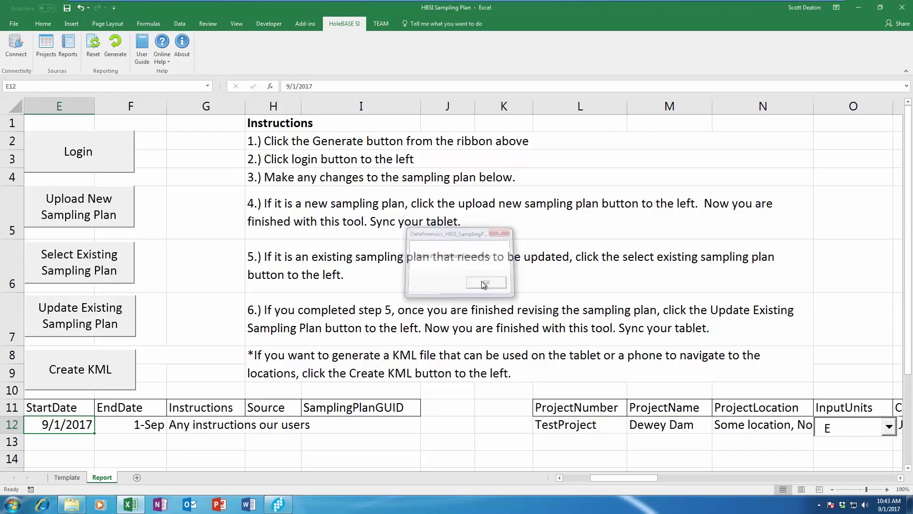
Save the plan as KML file 'sampling plan' in Dropbox > Keynetix, declining to view it.
click(79, 371)
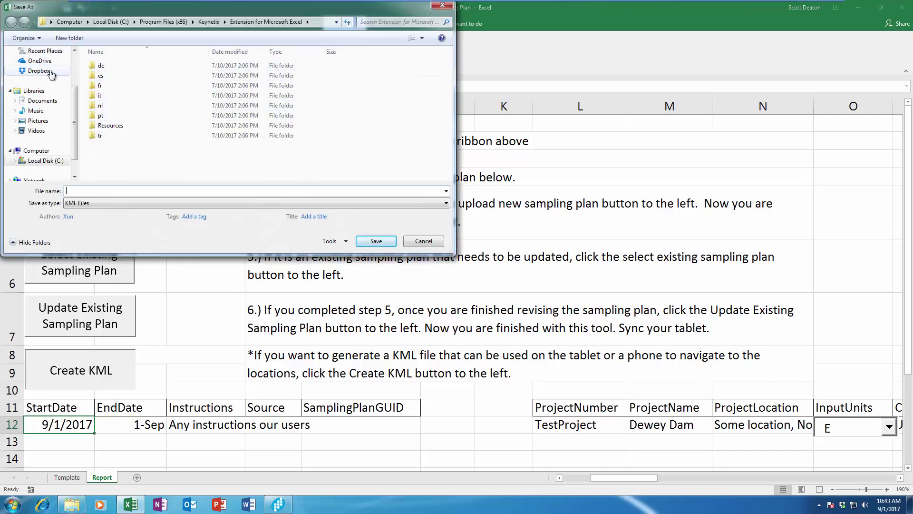
click(42, 71)
double_click(106, 66)
click(149, 191)
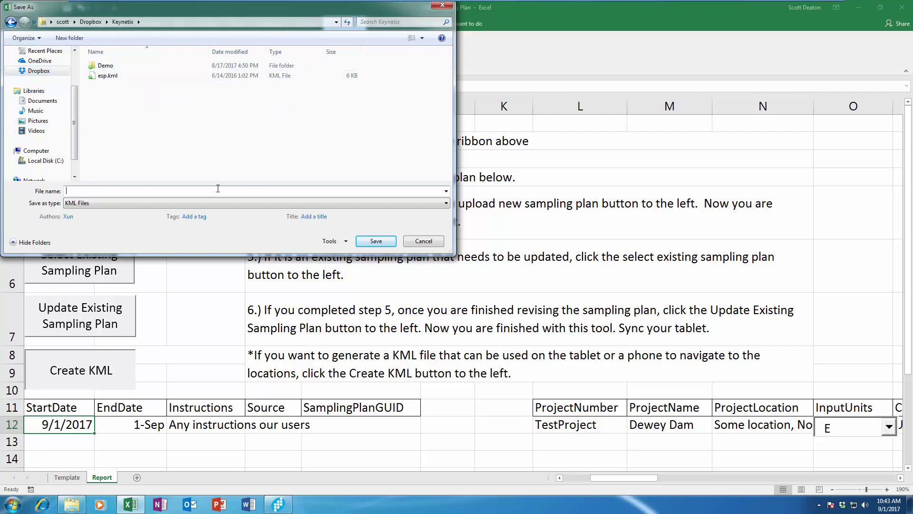
text(sampling plan demo)
key(Return)
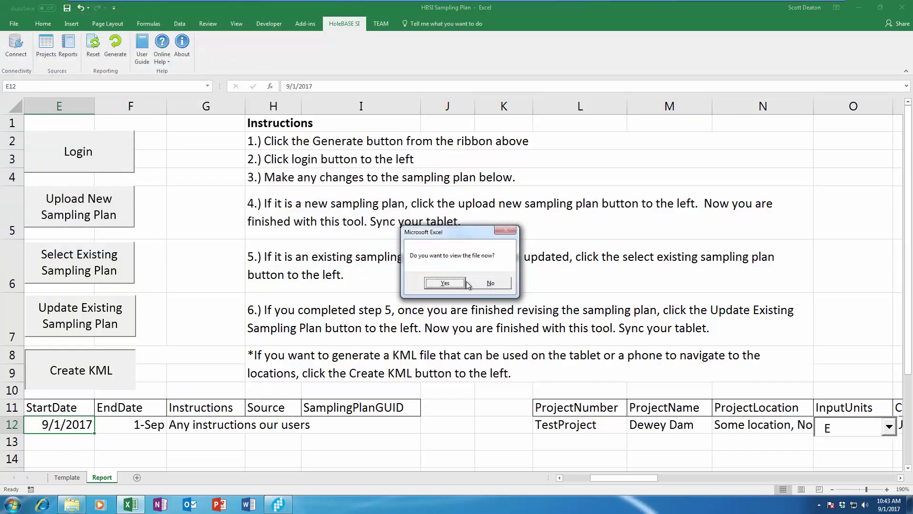
click(489, 281)
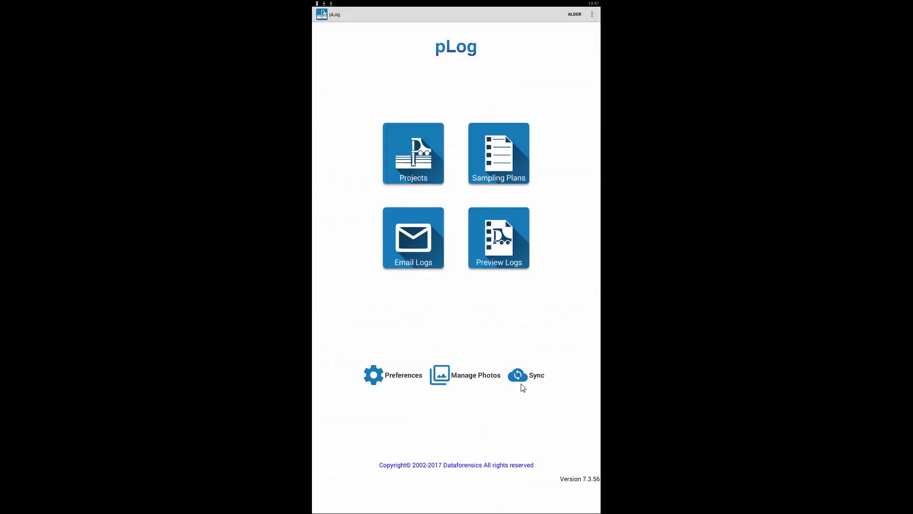
Sync pLog with the cloud without uploading photos and dismiss the download success message.
click(526, 370)
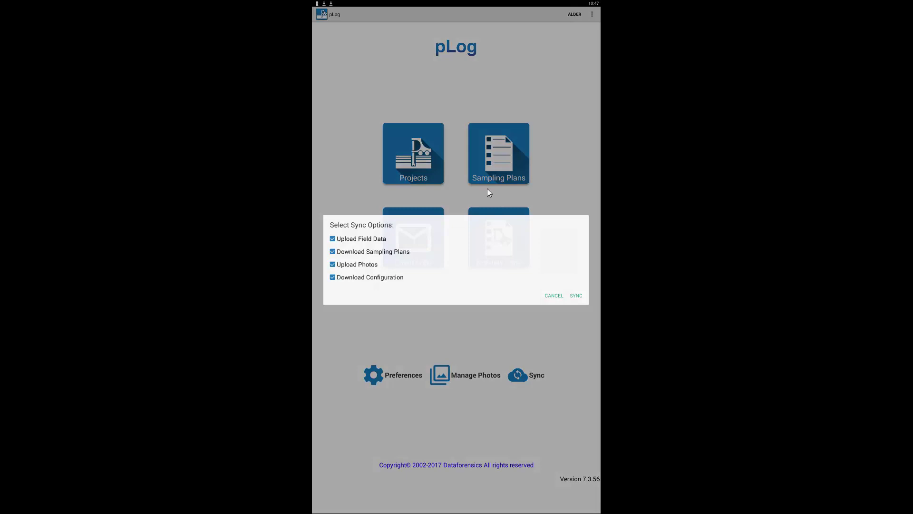
click(367, 262)
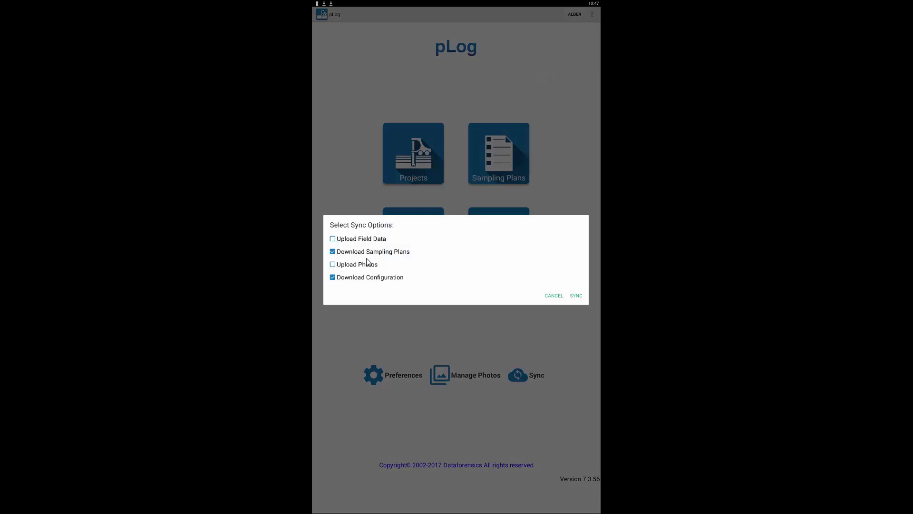
click(576, 296)
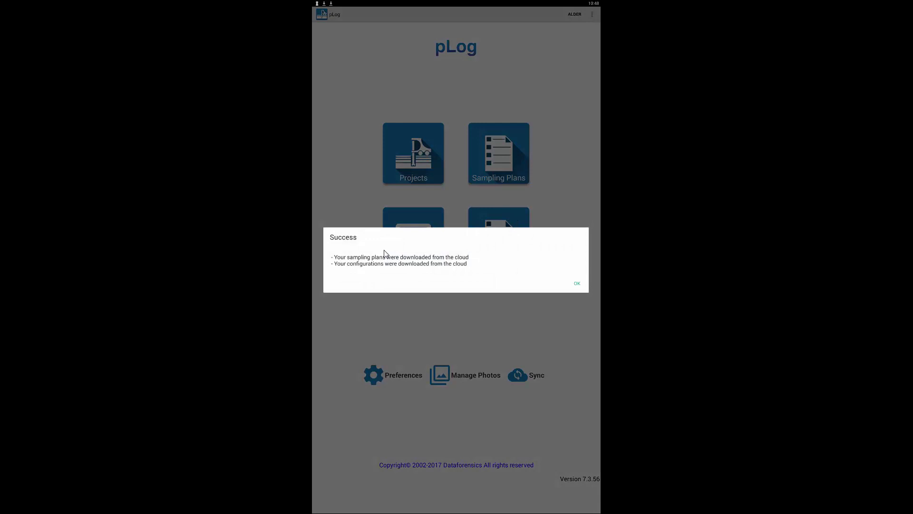
click(576, 283)
Mark TestProject's 2017-09-01 sampling plan as active.
click(504, 143)
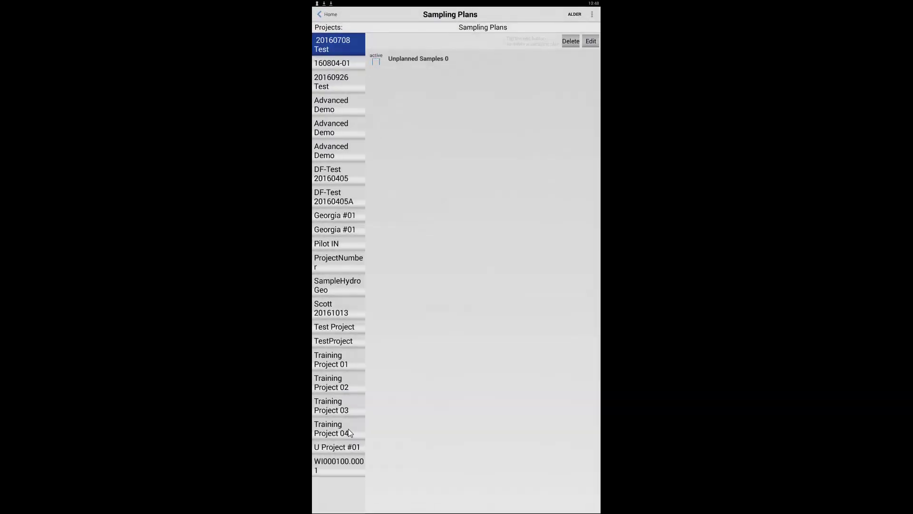
click(335, 258)
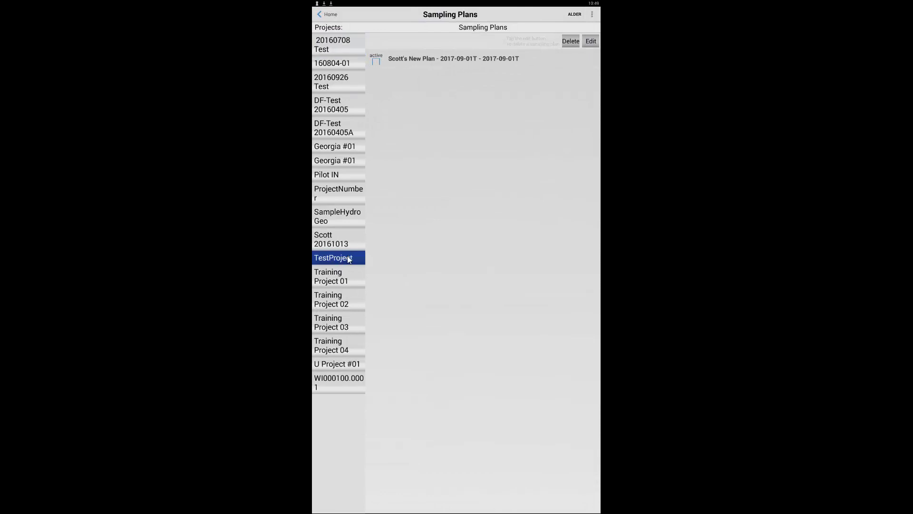
click(376, 62)
Open borehole BH-31 in TestProject's holes and expand its Hole Info fields.
click(325, 15)
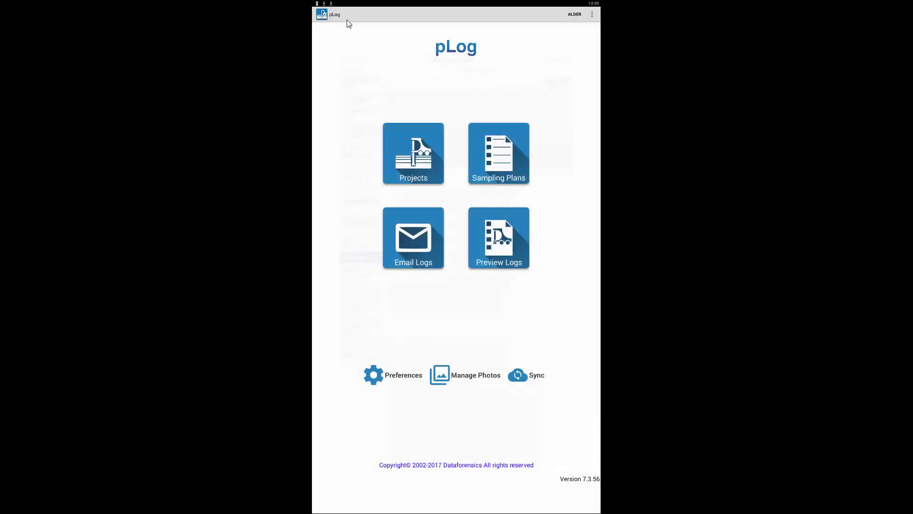
click(421, 145)
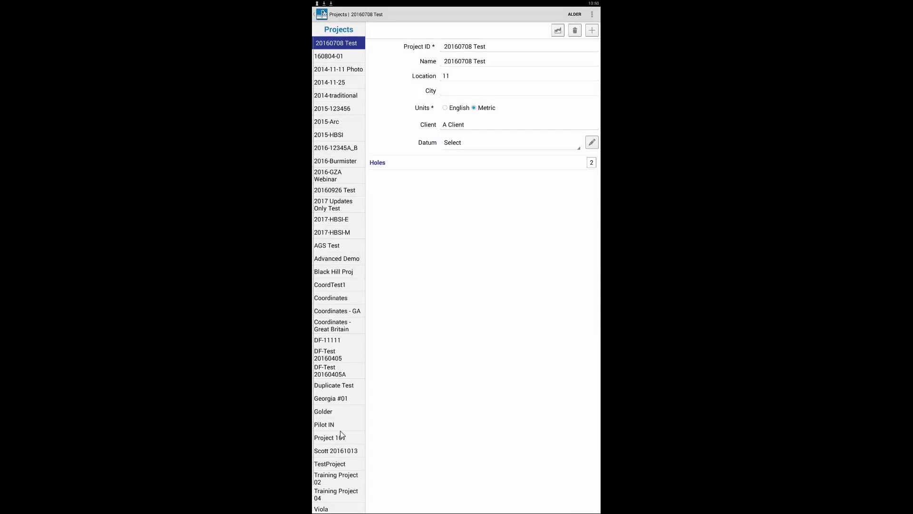
click(336, 465)
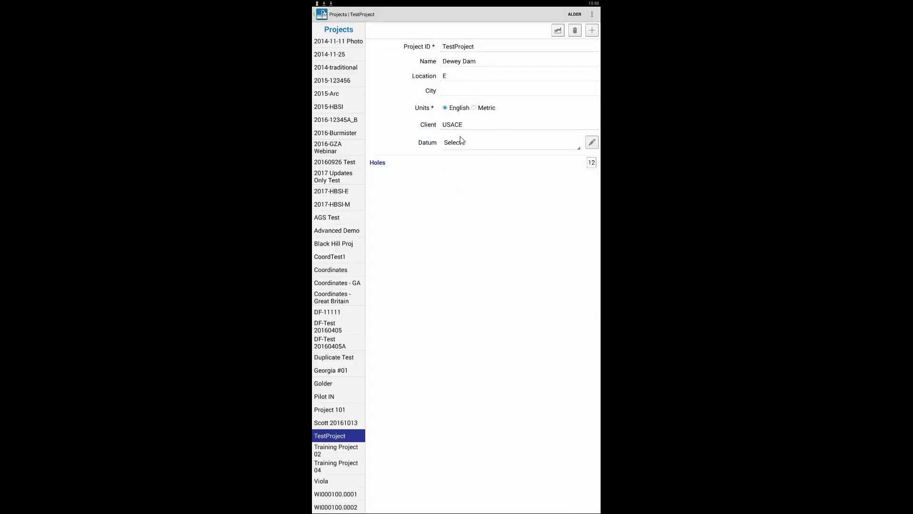
click(381, 163)
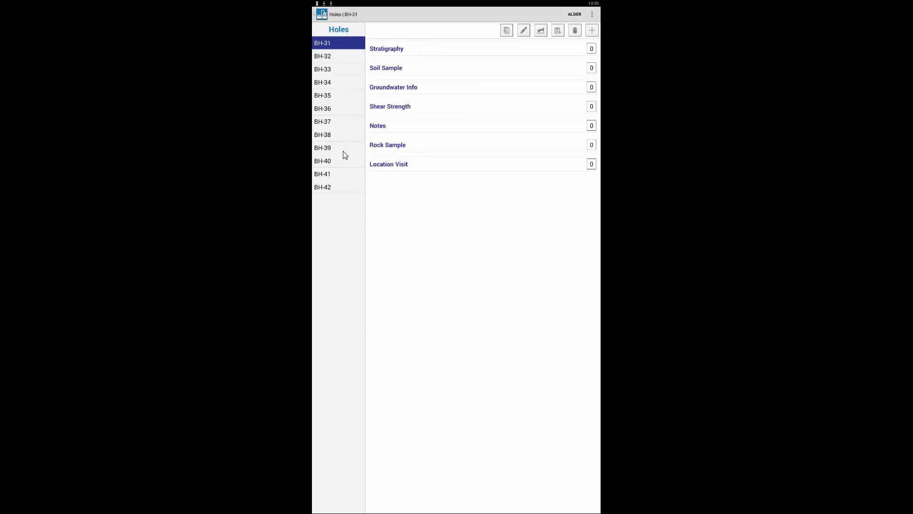
click(525, 34)
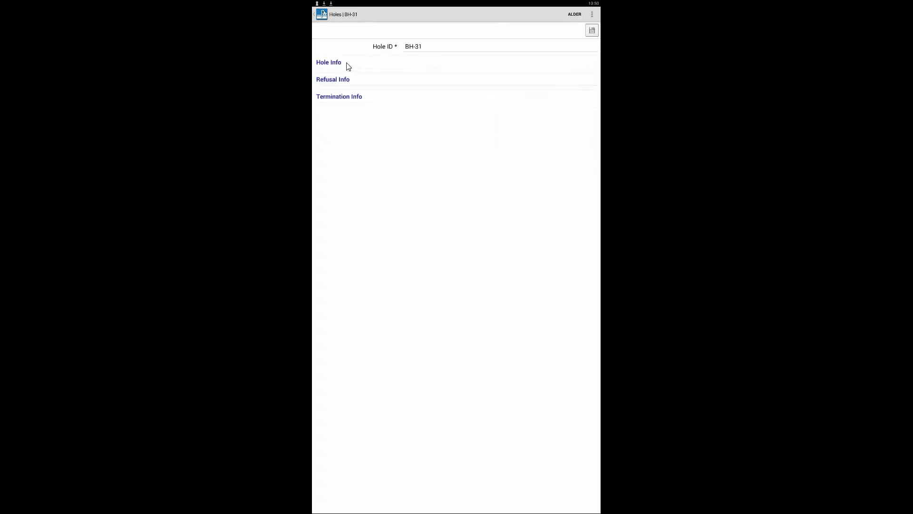
click(348, 67)
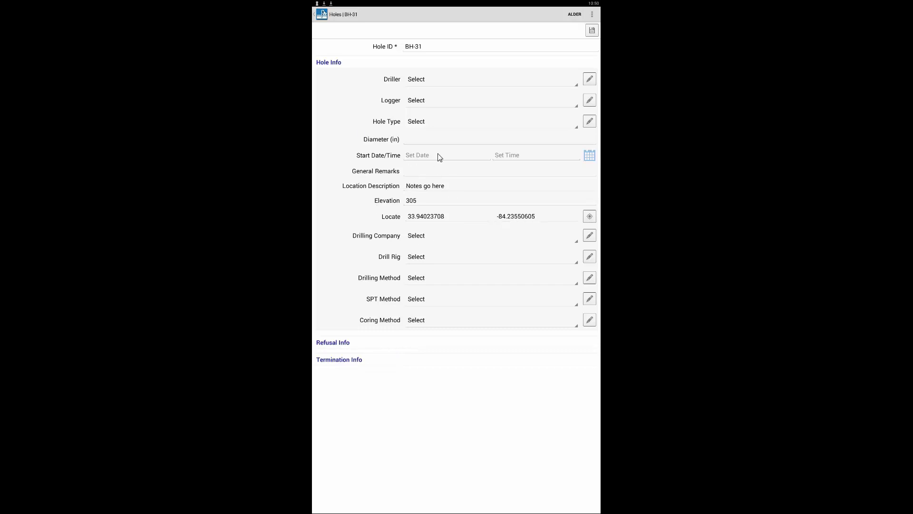
Back out to the pLog home screen and close pLog.
click(322, 14)
click(322, 15)
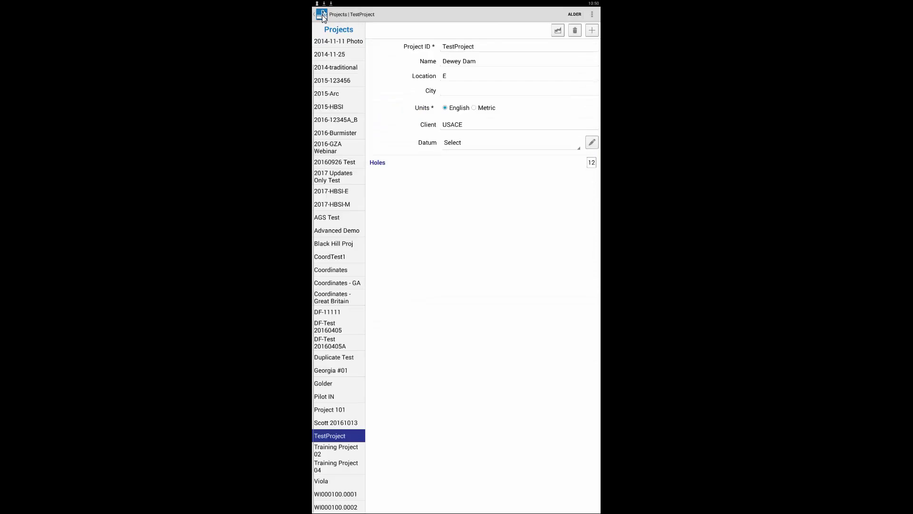
click(323, 14)
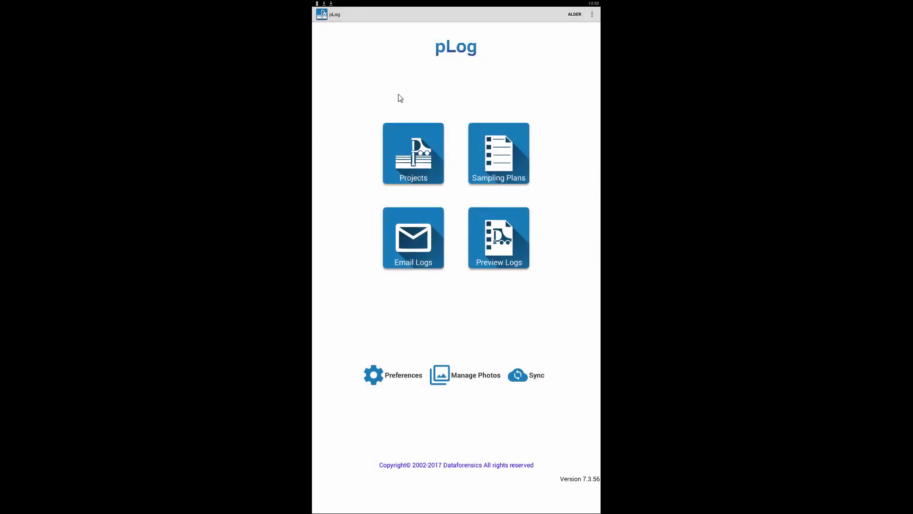
key(Escape)
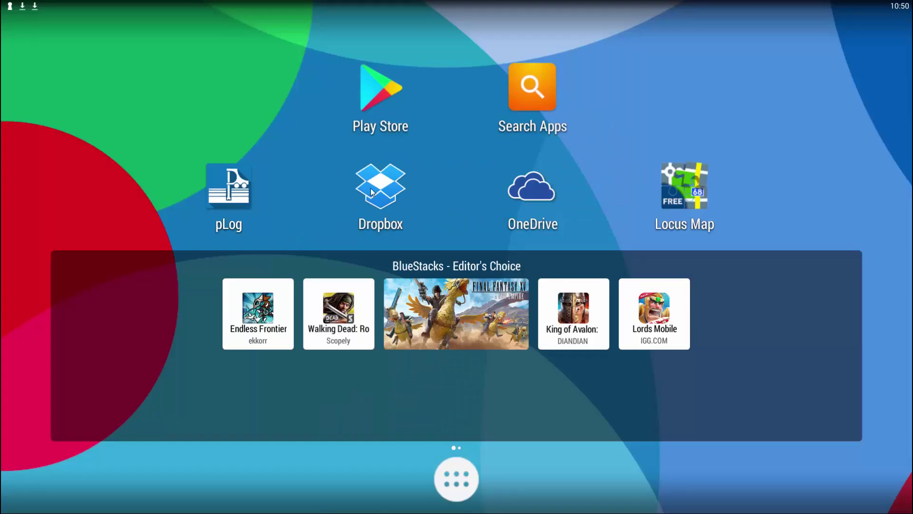
Open 'sampling plan demo.KML' from Dropbox's Keynetix folder into Locus Map.
click(380, 187)
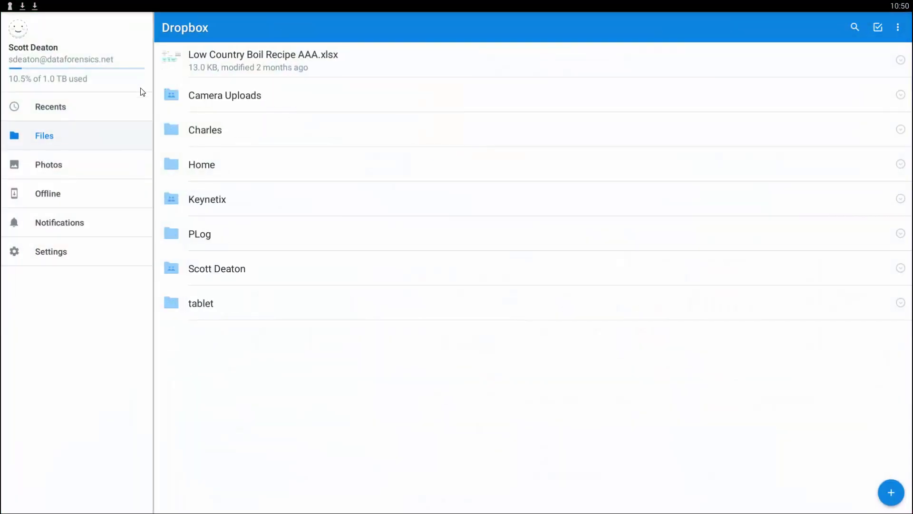
click(215, 202)
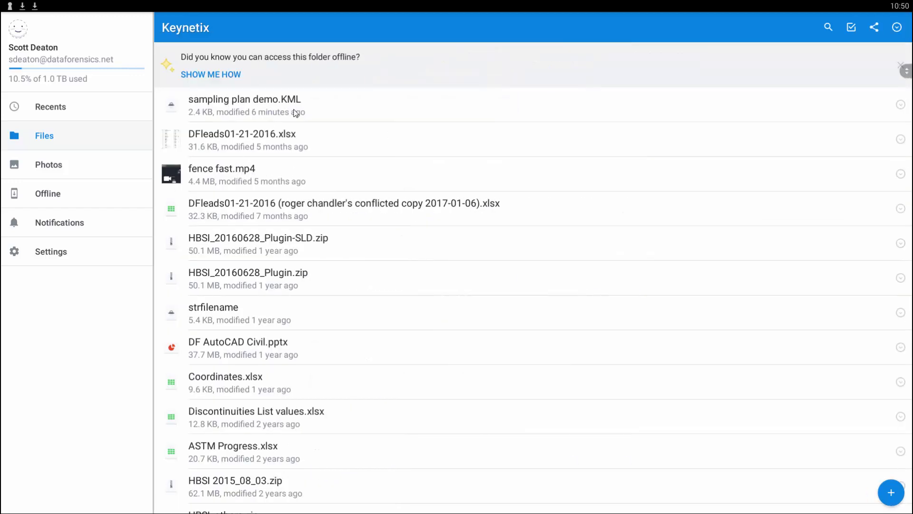
click(273, 110)
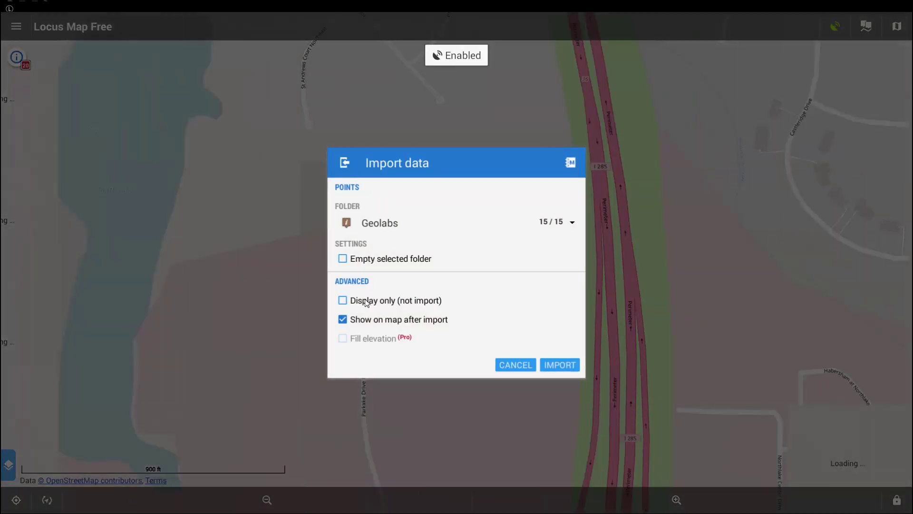
Import the 12 sampling-plan borehole points into a new folder named 'Video'.
click(415, 227)
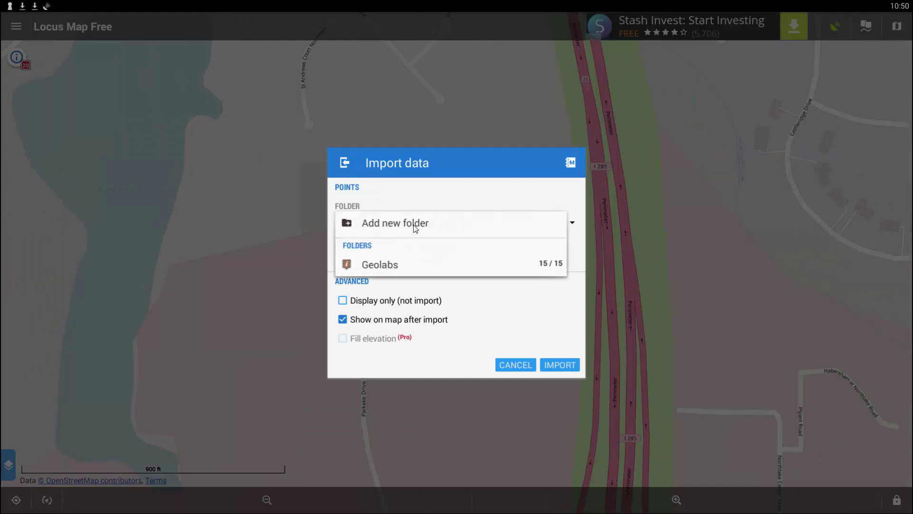
click(383, 230)
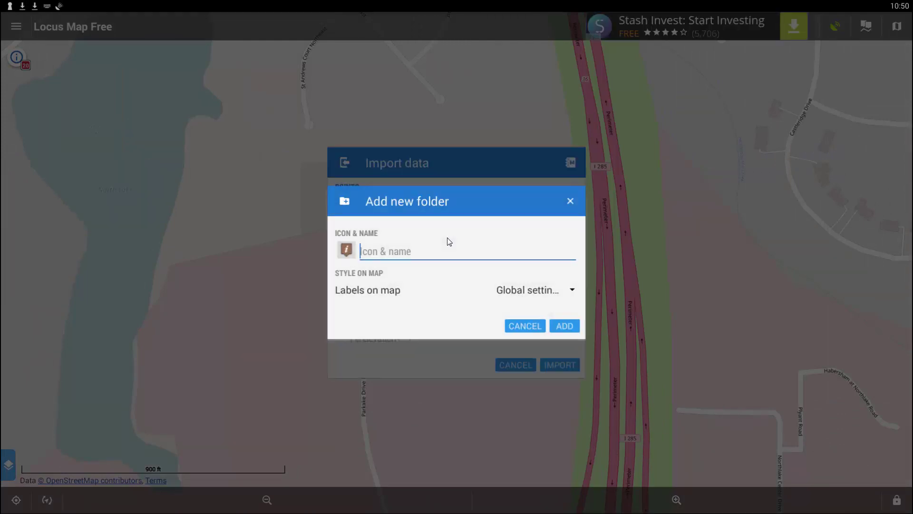
text(Video)
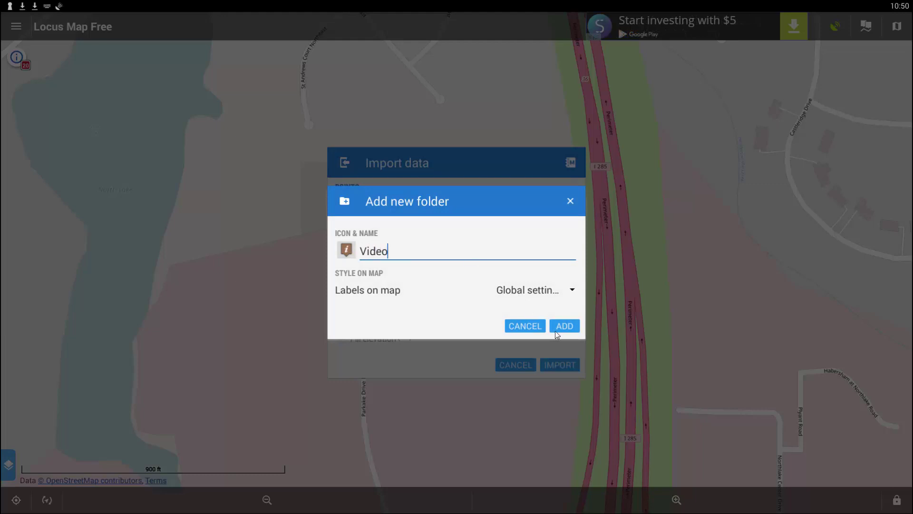
click(566, 326)
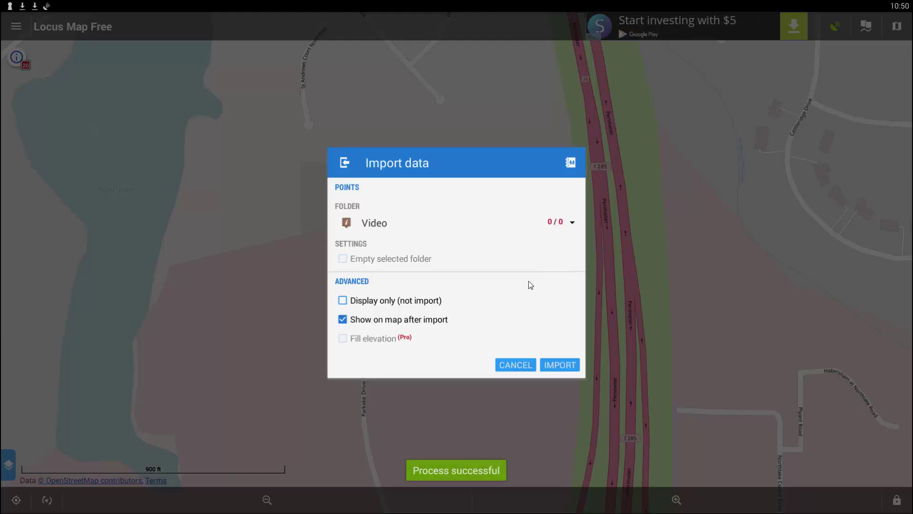
click(560, 364)
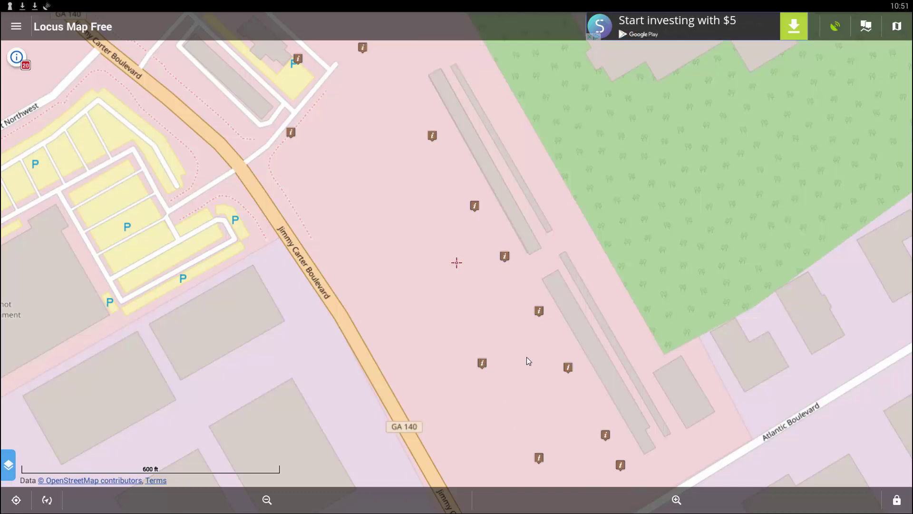
Show the Points list with the Geolabs folder's 15 points and Video's 12, scrolled to the top.
click(19, 27)
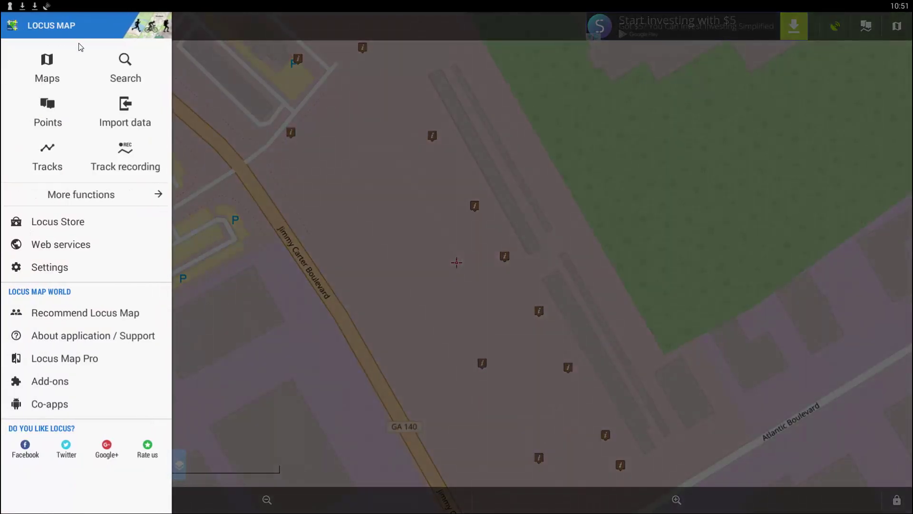
click(50, 109)
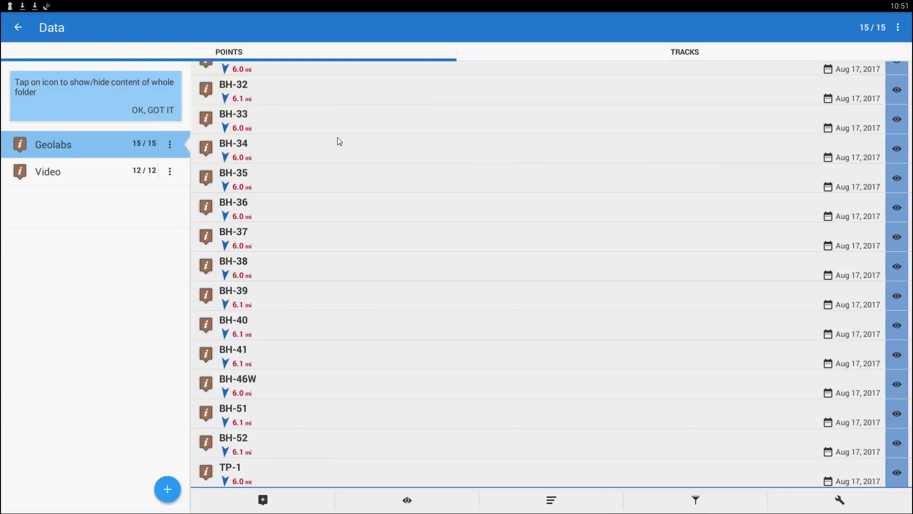
drag(326, 120, 340, 242)
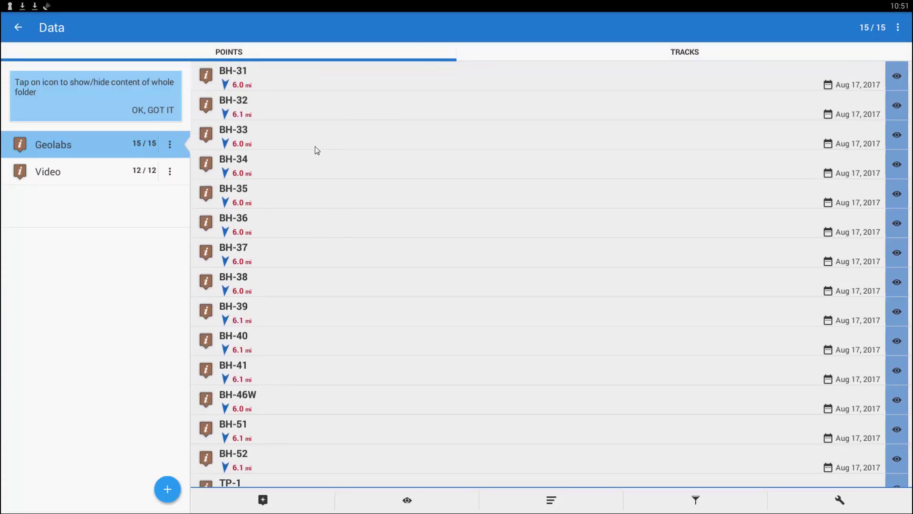